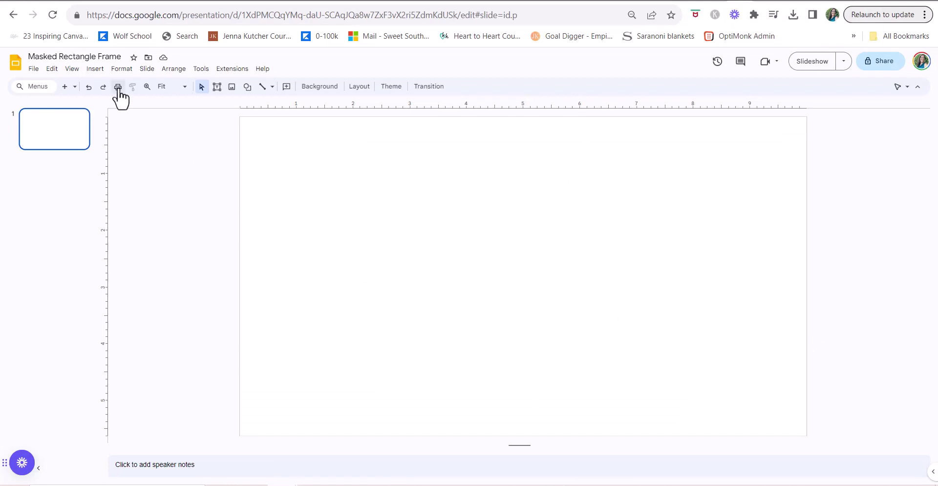
Upload the c17 airplane photo onto the slide and move it down so it spans the width
click(96, 70)
mouse_move(112, 87)
click(256, 88)
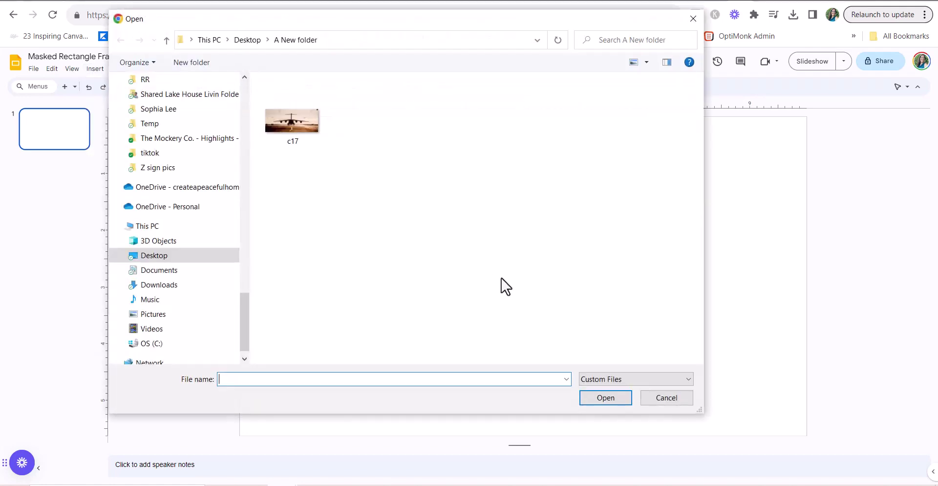
click(307, 137)
click(606, 401)
drag(558, 226, 558, 275)
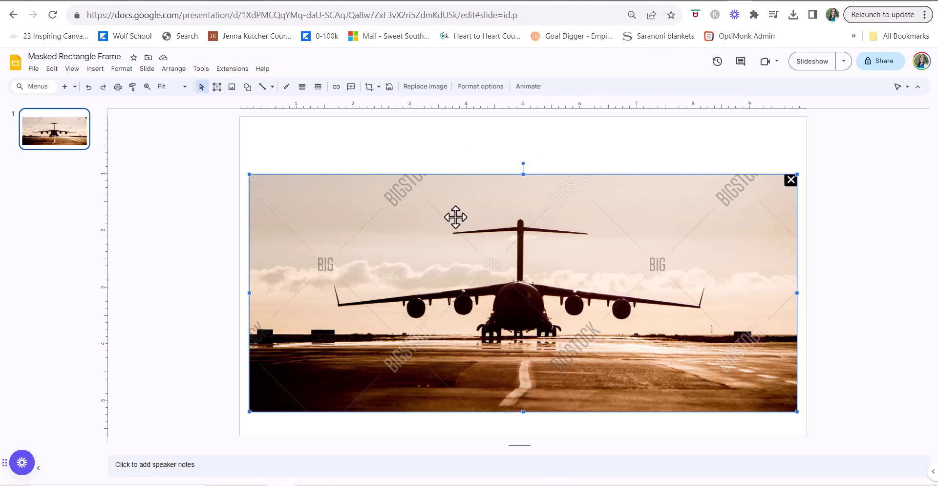
Mask the airplane photo to a Rectangle shape
click(455, 155)
click(477, 234)
click(379, 87)
mouse_move(386, 108)
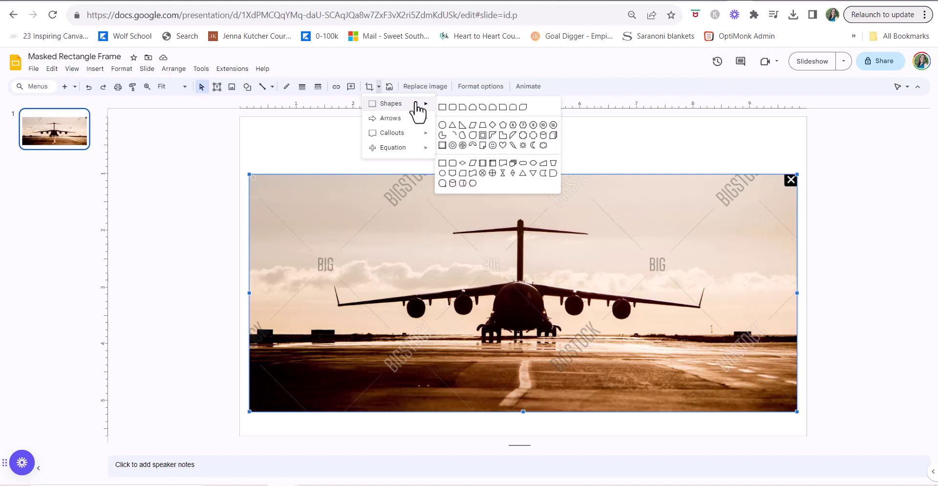
click(442, 108)
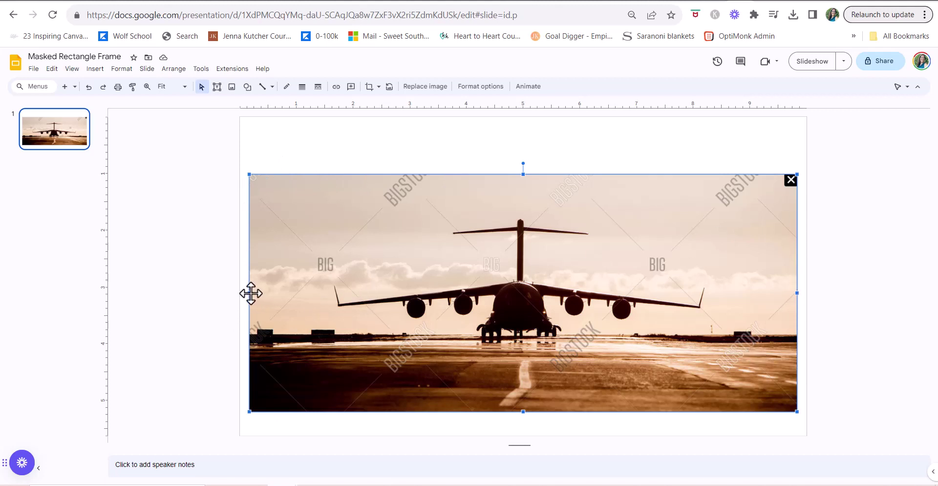
Try an Oval mask, undo it, and reapply the Rectangle mask
click(379, 87)
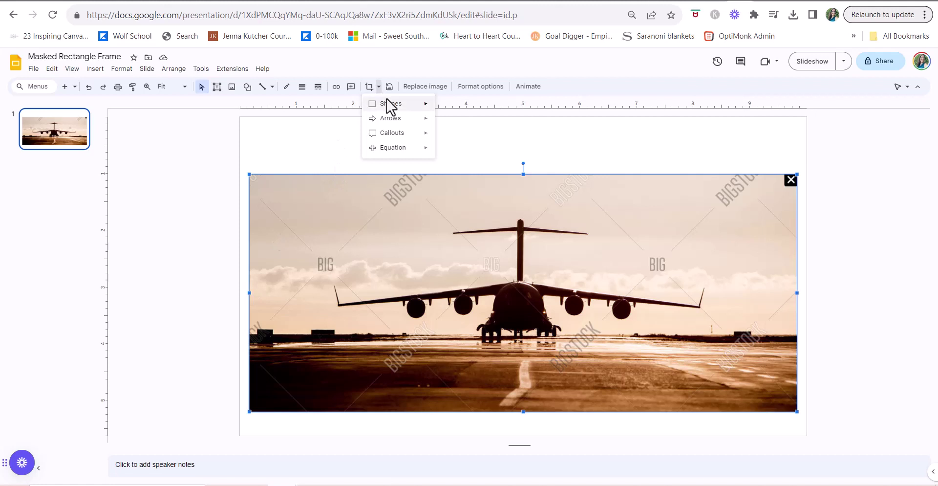
mouse_move(418, 104)
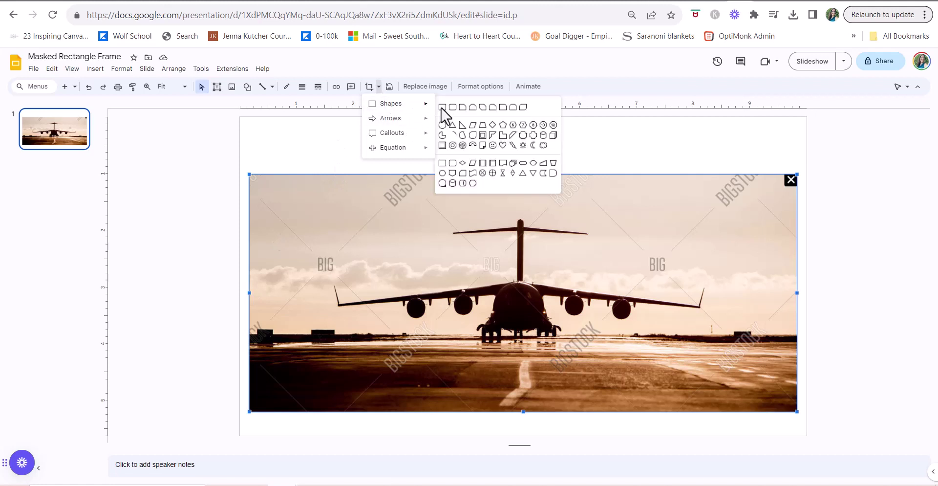
click(443, 125)
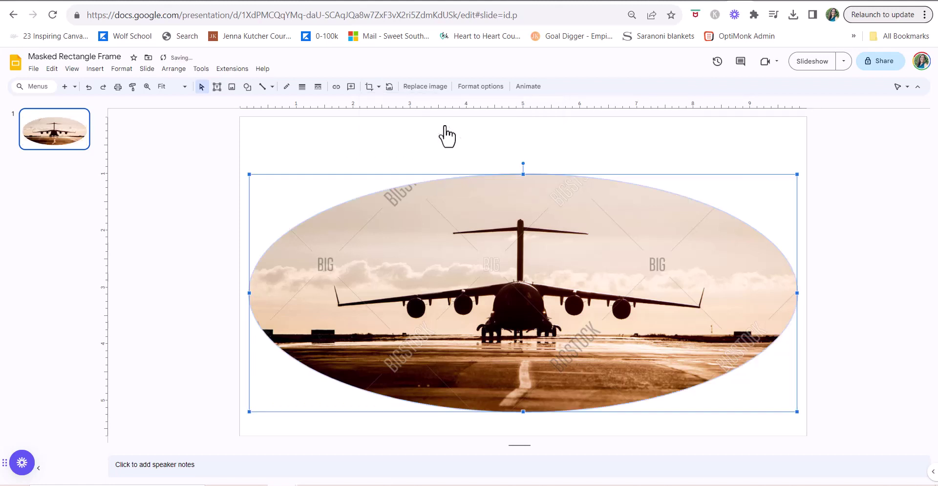
click(87, 88)
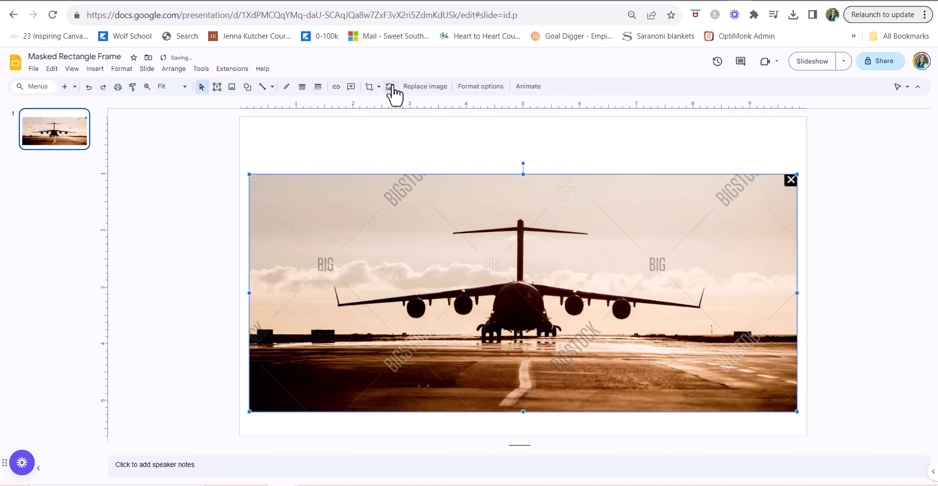
click(379, 88)
mouse_move(385, 104)
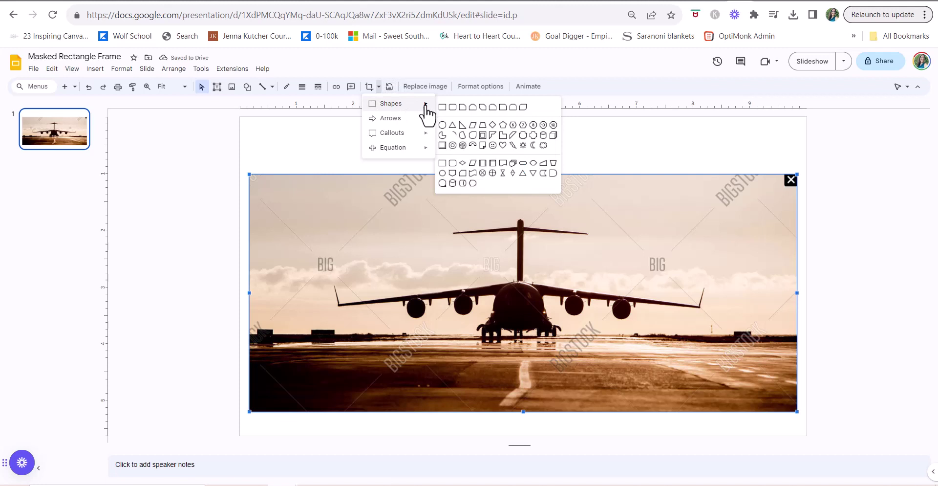
click(441, 107)
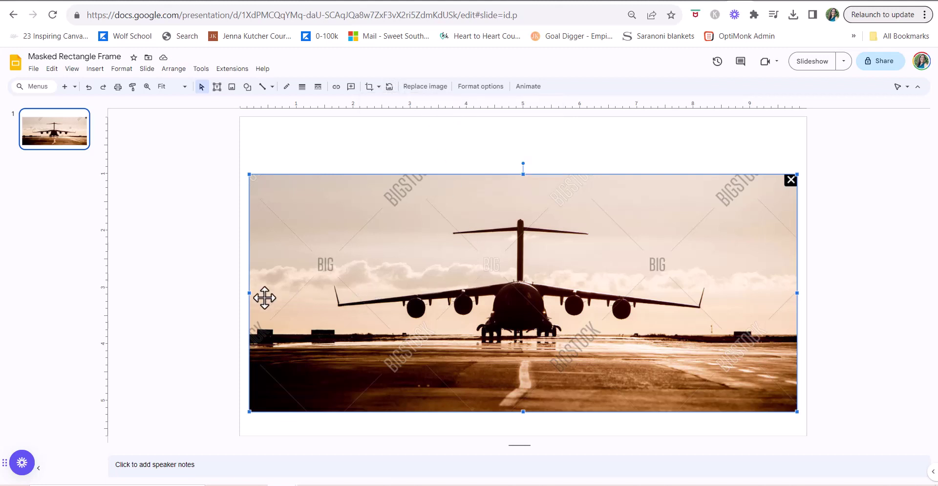
Narrow the photo from both sides and shorten it, then tilt it about 2.1°
drag(250, 293, 458, 293)
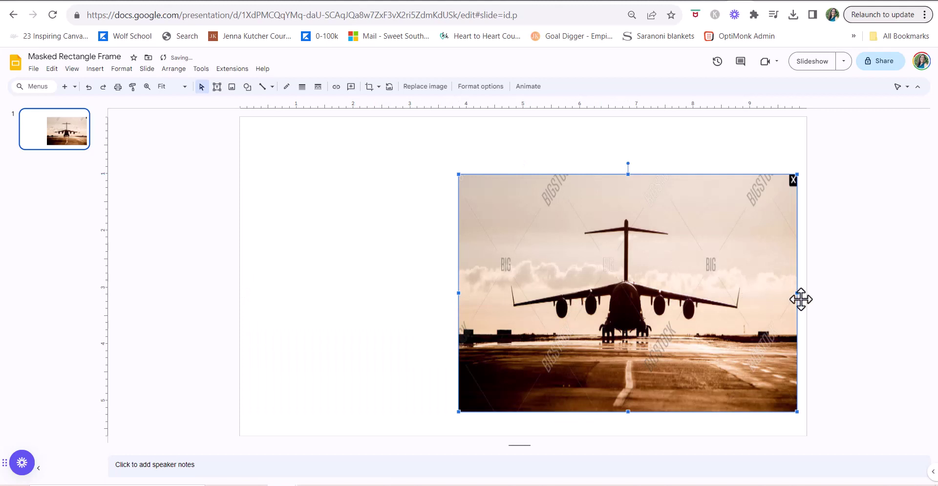
drag(796, 292, 586, 307)
drag(587, 411, 568, 377)
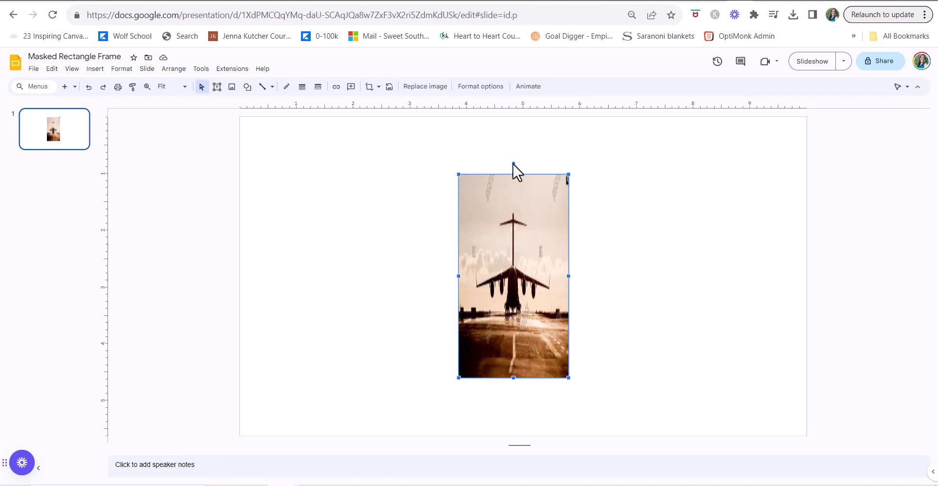
drag(514, 164, 518, 164)
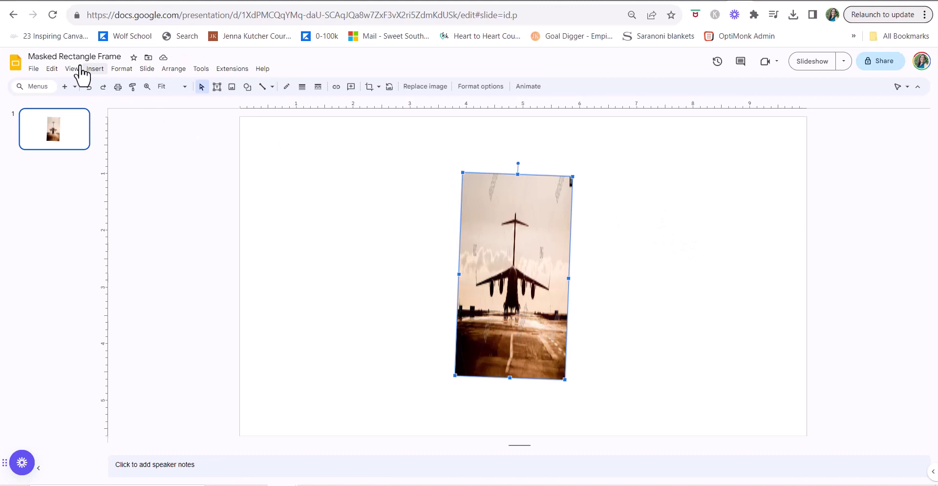
Print the slide to PDF, saving it as 'Masked Rectangle Frame'
click(30, 68)
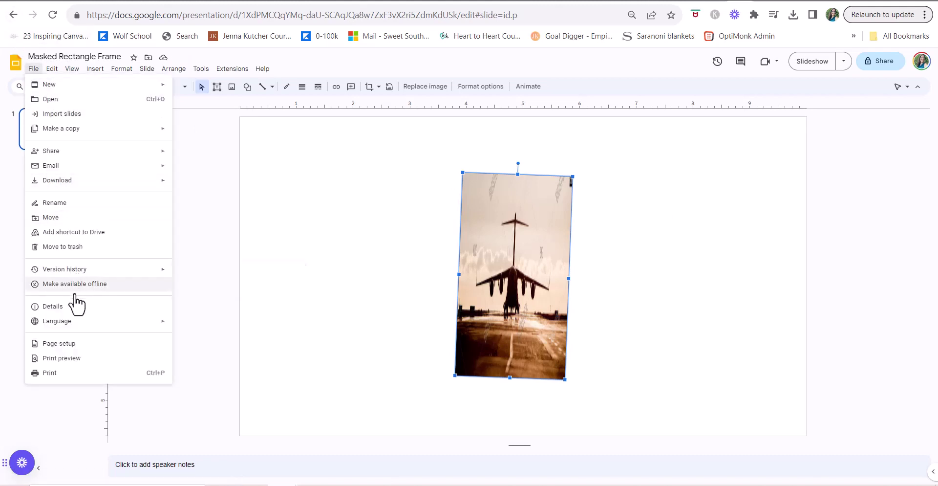
click(76, 373)
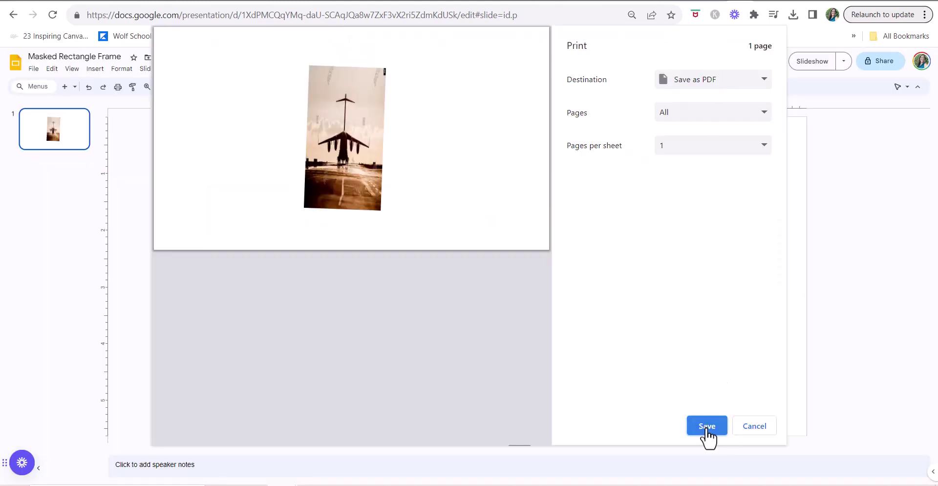
click(706, 428)
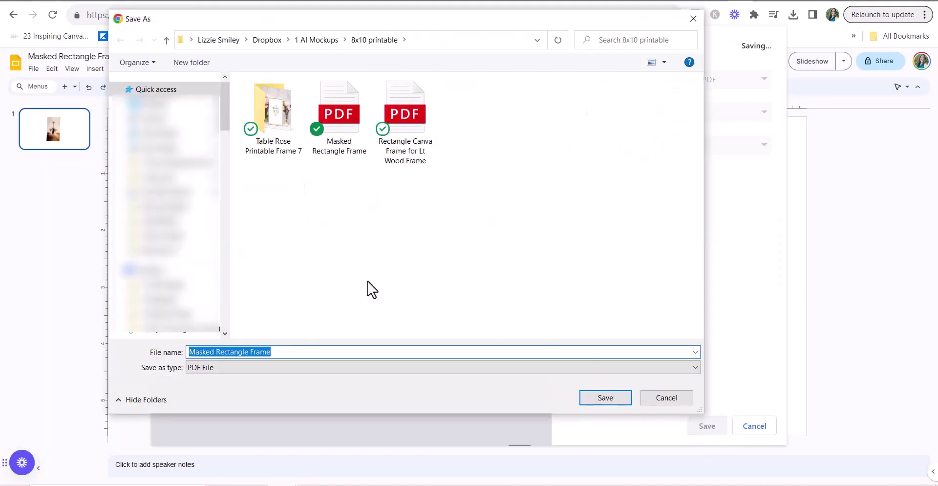
key(Return)
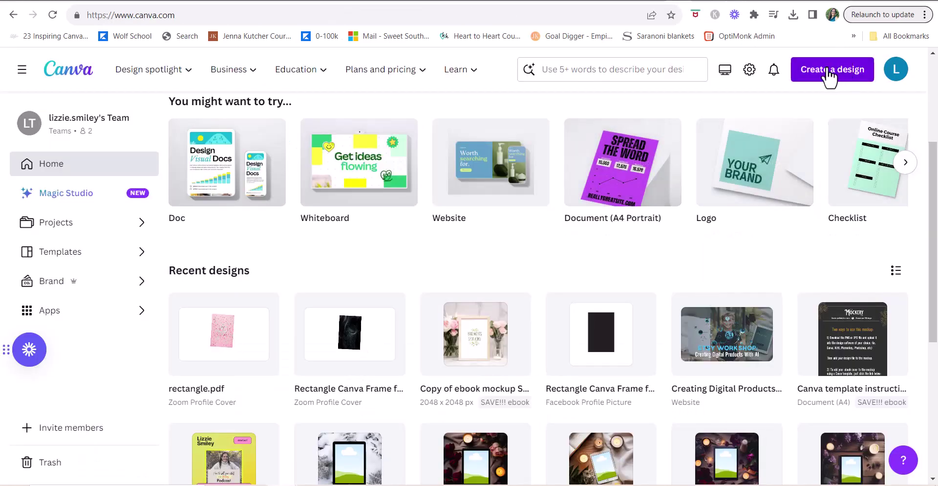
Import the 'Masked Rectangle Frame' PDF into Canva and open the resulting design
click(824, 74)
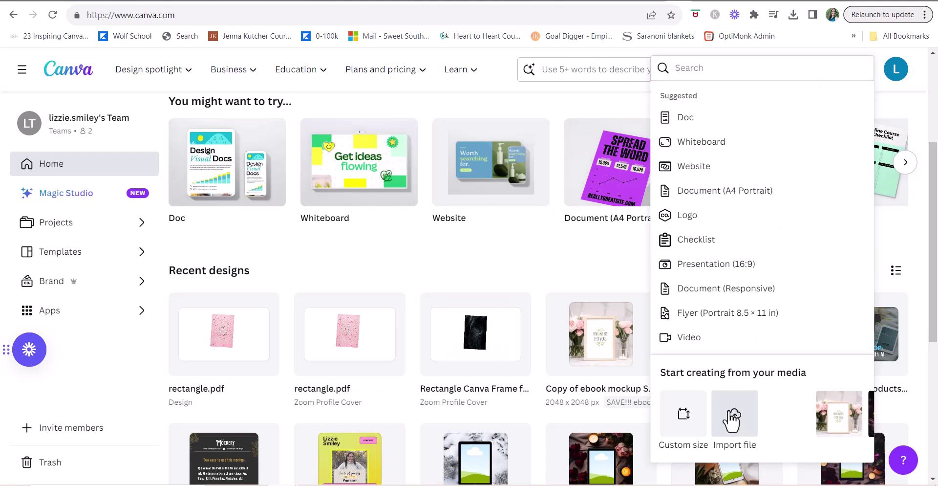
click(732, 419)
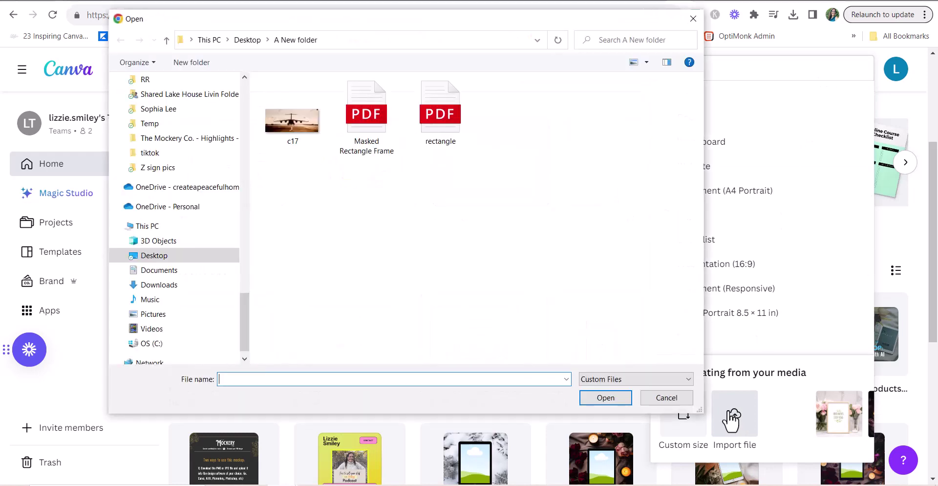
click(368, 118)
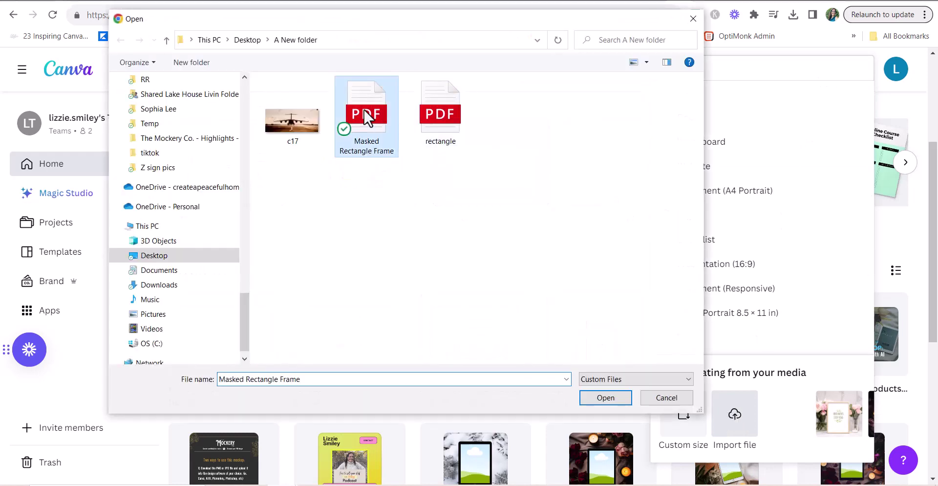
click(606, 398)
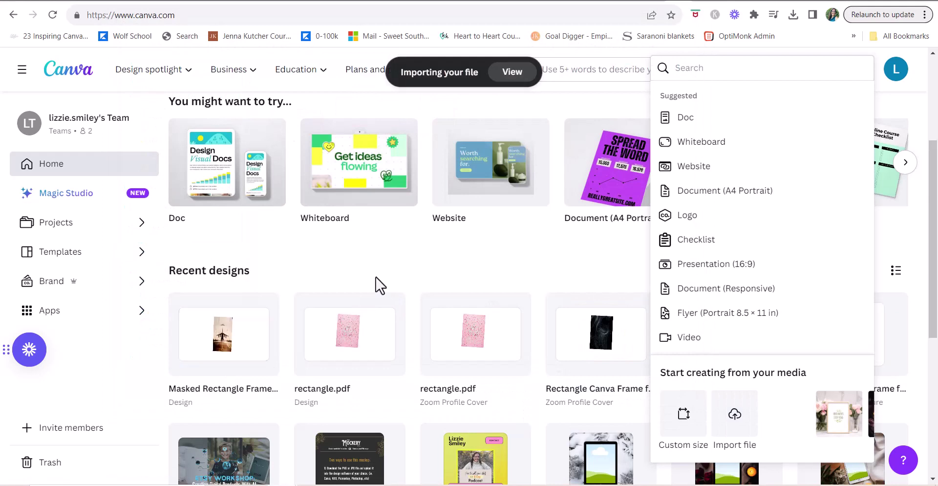
click(215, 345)
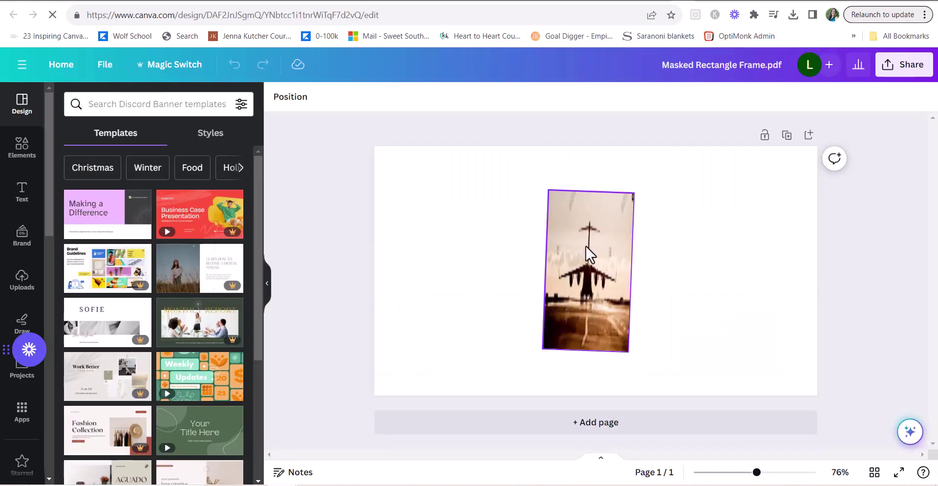
Delete the airplane from the frame and drop in the recent Together We Rise photo
click(588, 253)
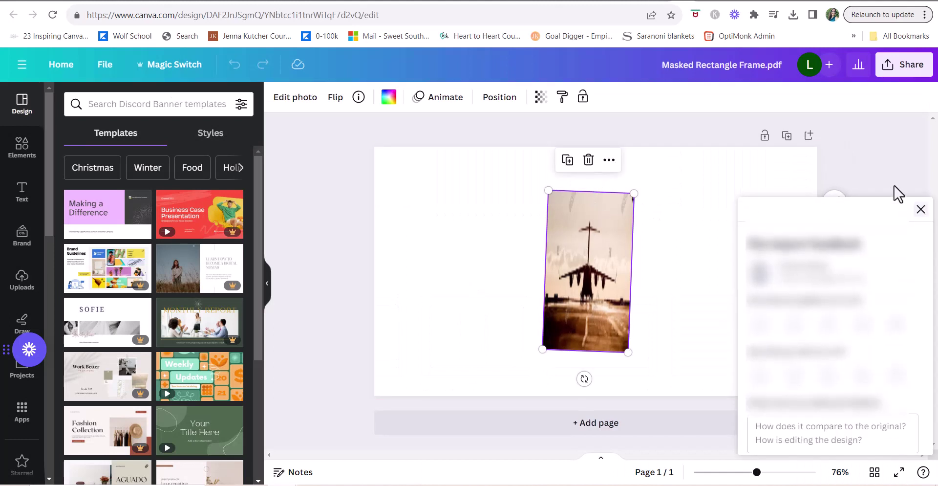
click(921, 209)
key(Delete)
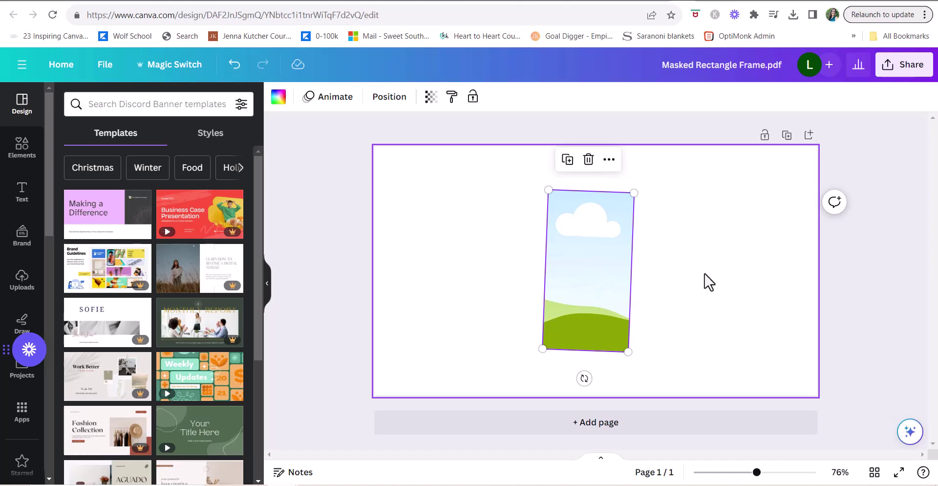
click(21, 169)
drag(95, 206, 551, 220)
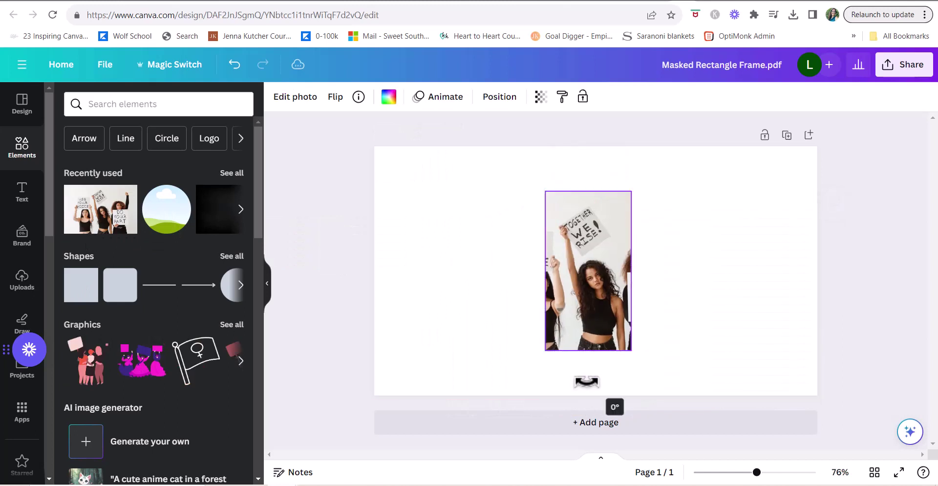
Rotate the photo frame back to 0° and check the framed photo
drag(586, 381, 586, 380)
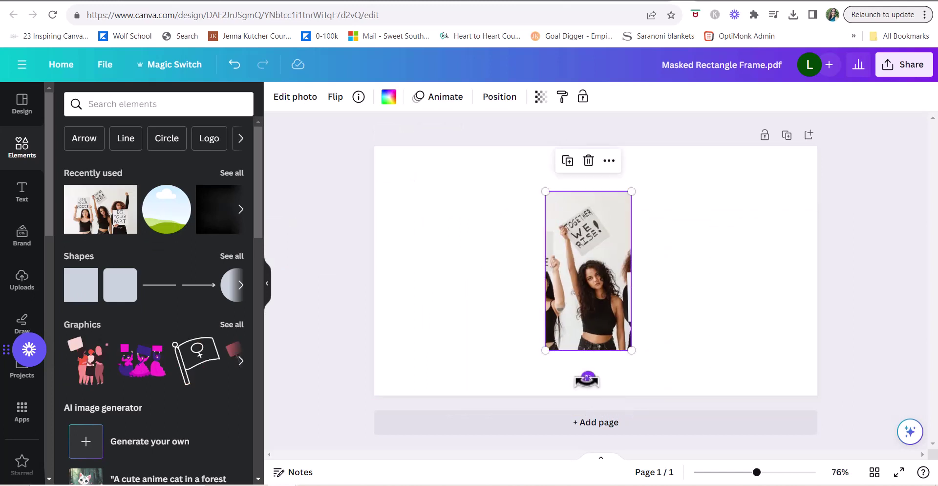
click(730, 264)
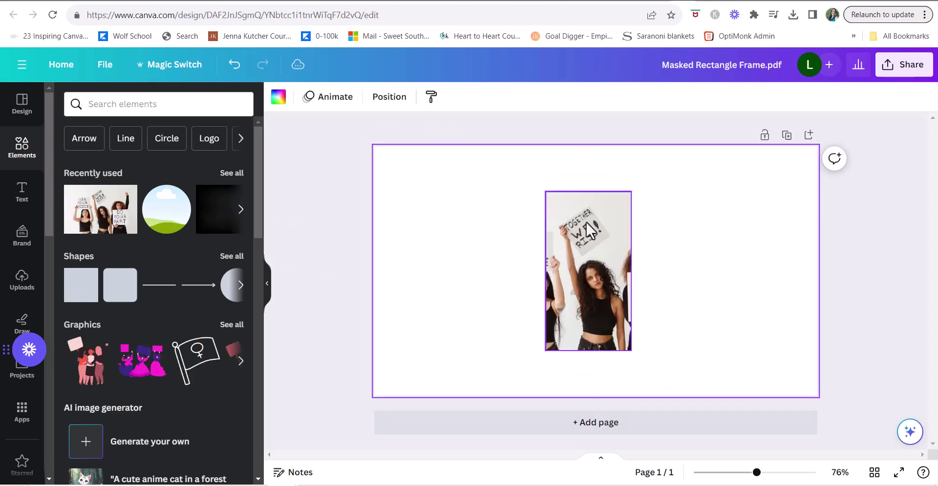
click(576, 260)
click(510, 251)
click(565, 257)
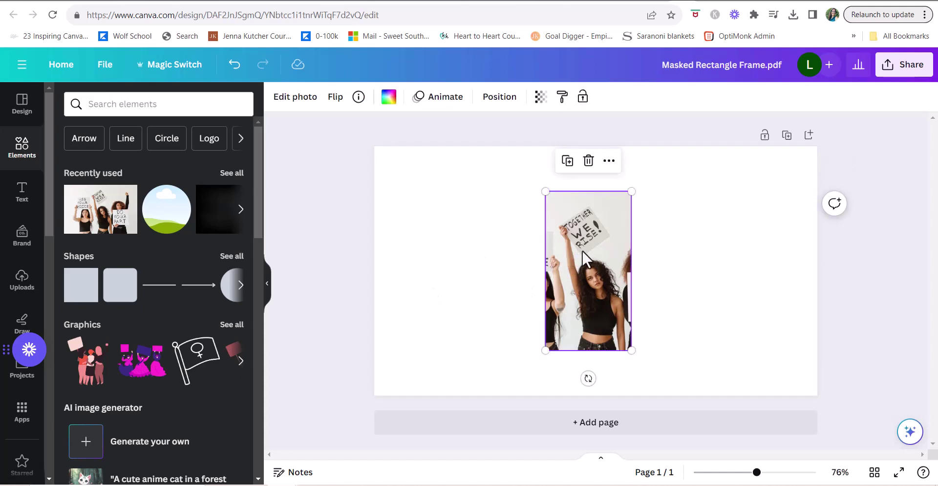